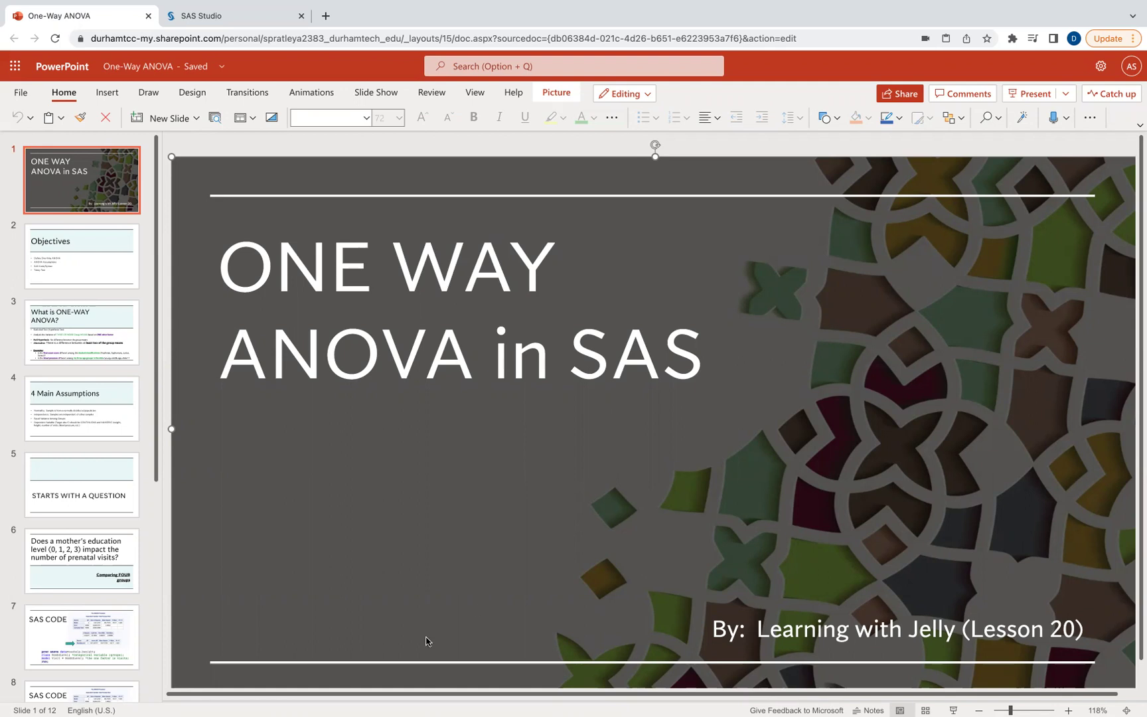
# View the Objectives slide, then advance to slide 3, 'What is ONE-WAY ANOVA?'.
pyautogui.click(66, 248)
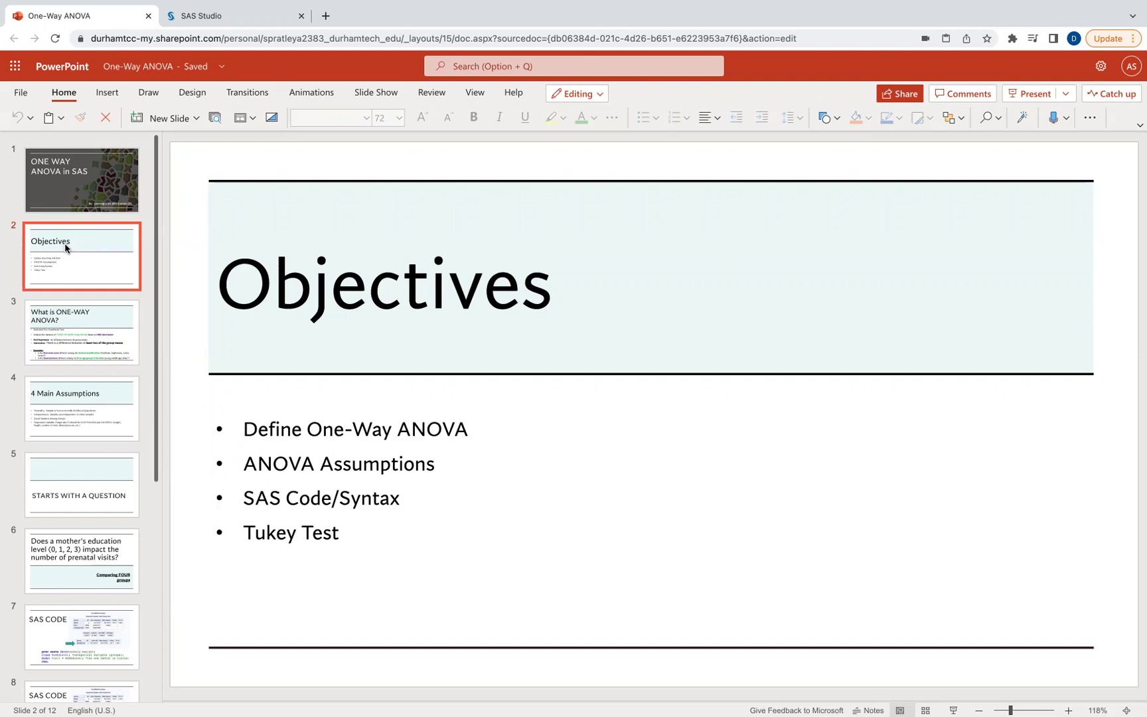
pyautogui.click(82, 327)
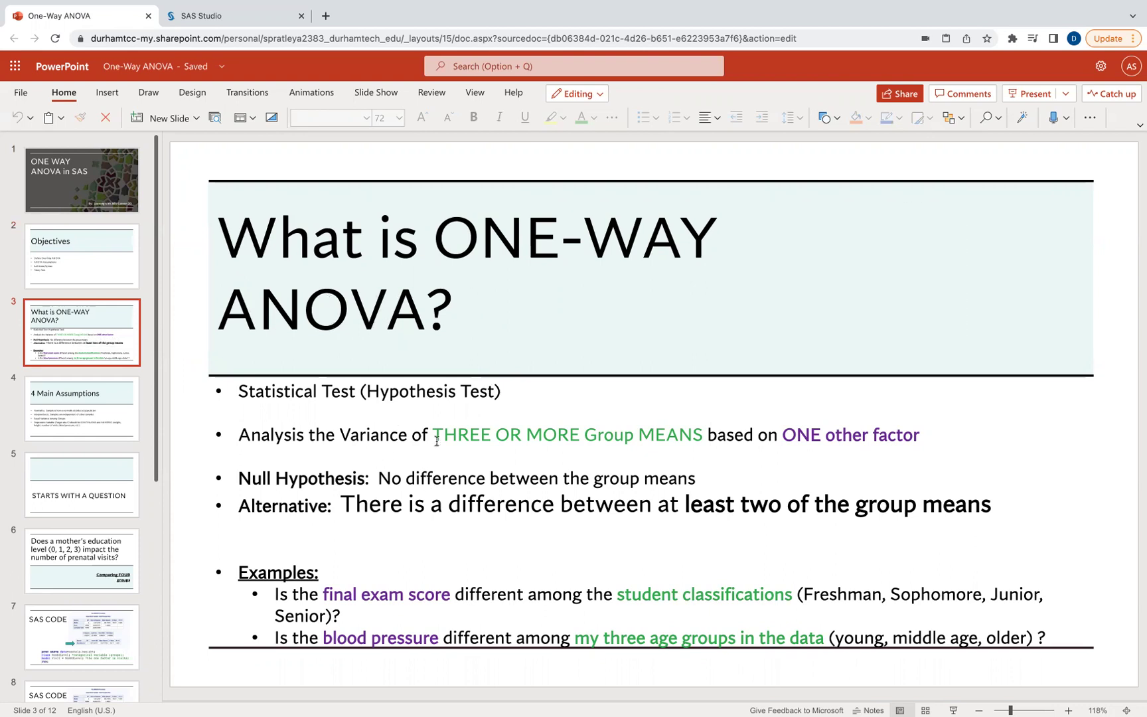
pyautogui.moveTo(434, 437); pyautogui.dragTo(702, 440)
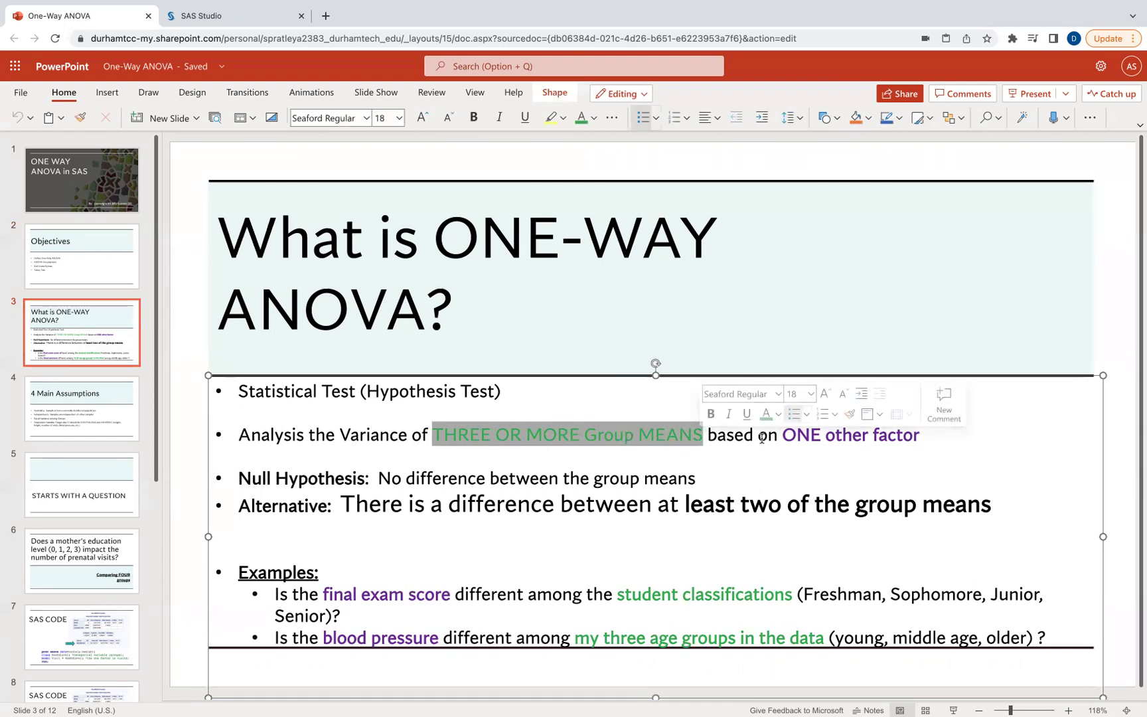
pyautogui.moveTo(781, 438); pyautogui.dragTo(924, 438)
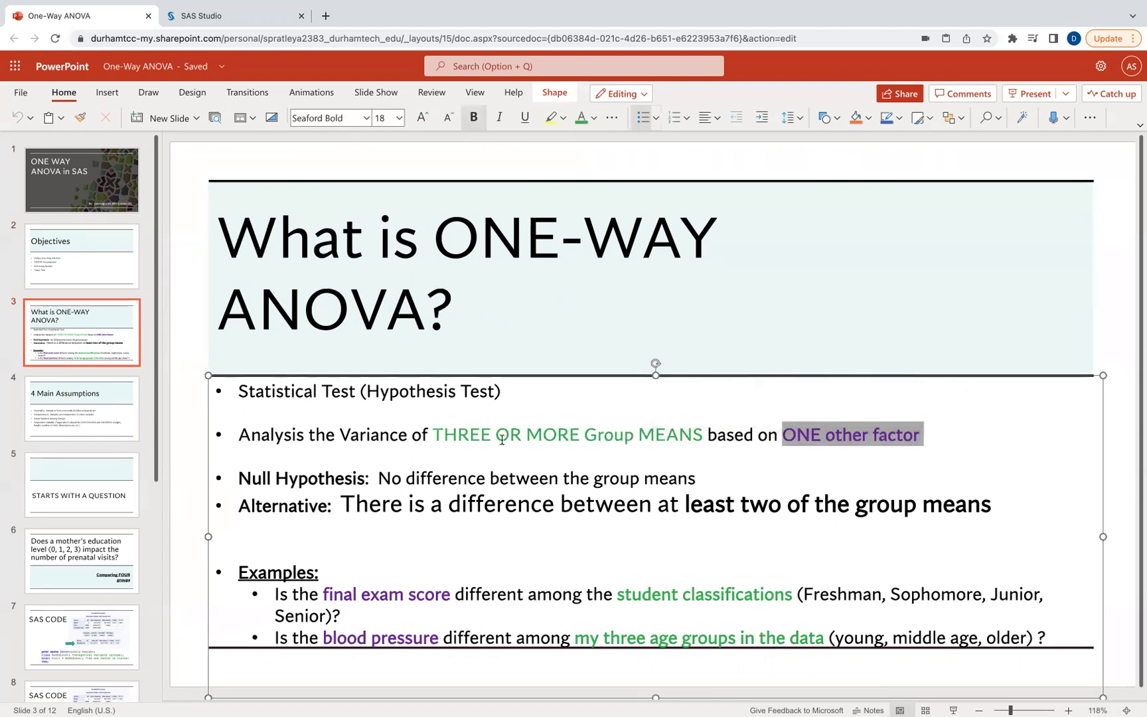
pyautogui.click(432, 437)
pyautogui.moveTo(530, 433); pyautogui.dragTo(704, 438)
pyautogui.hotkey('ctrl', 'b')
pyautogui.click(563, 424)
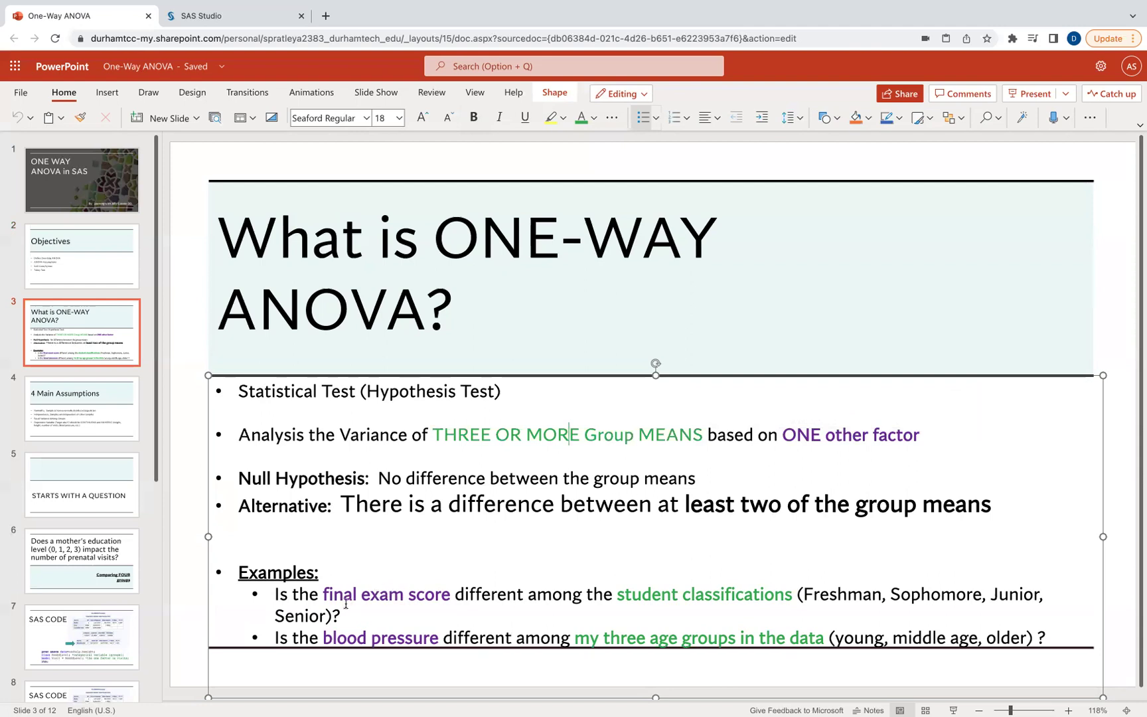
pyautogui.moveTo(325, 593); pyautogui.dragTo(451, 594)
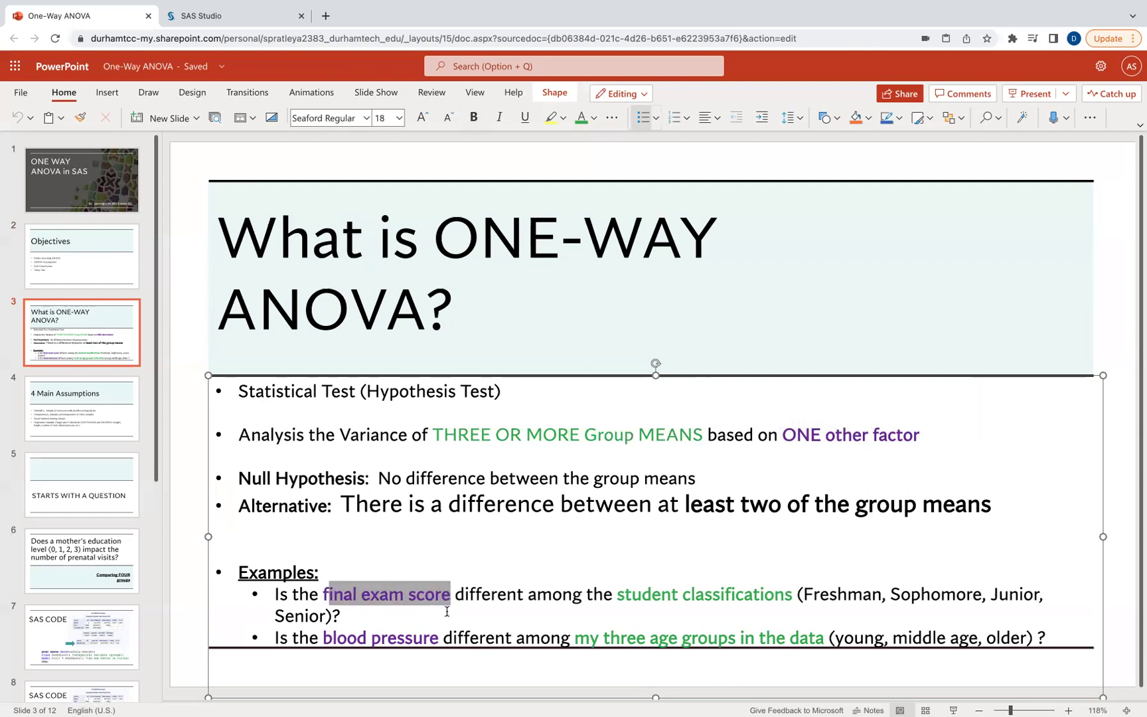
pyautogui.moveTo(796, 435); pyautogui.dragTo(874, 435)
pyautogui.click(536, 594)
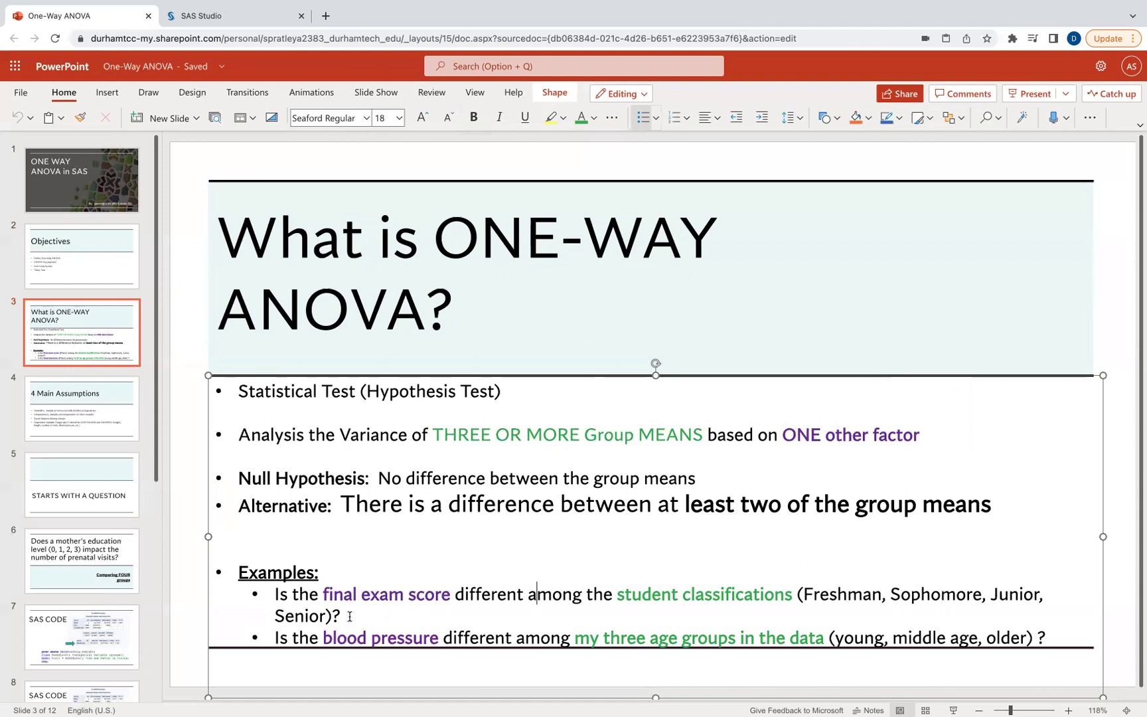
pyautogui.moveTo(323, 637); pyautogui.dragTo(443, 638)
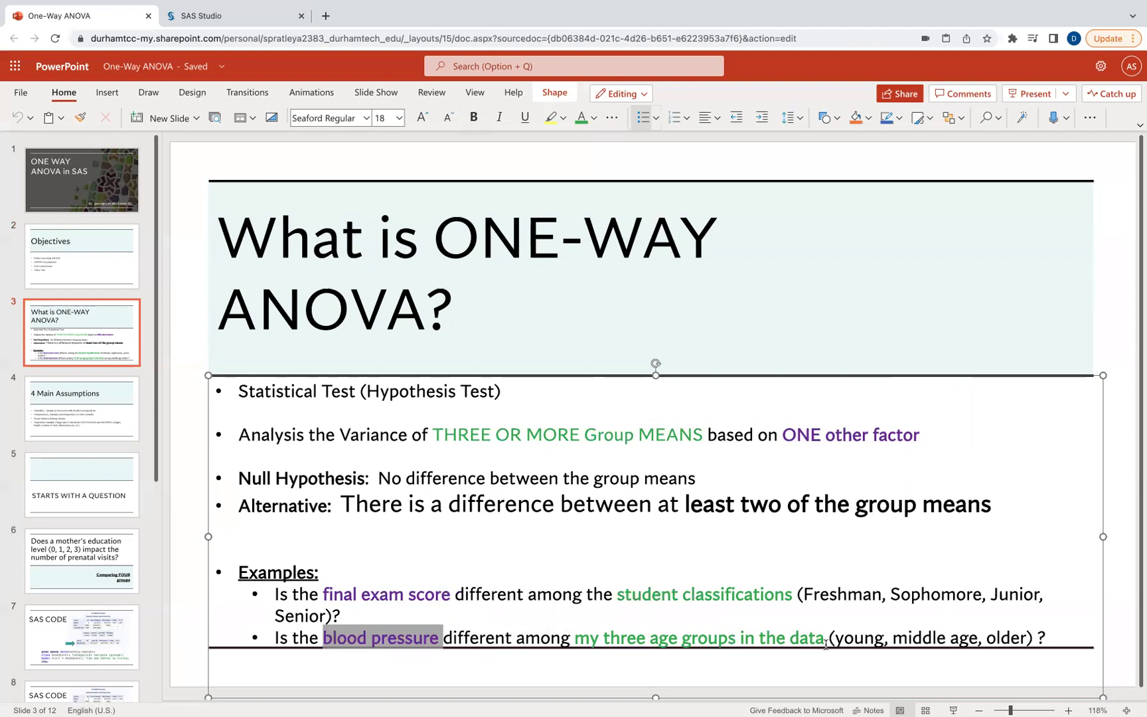
pyautogui.click(861, 637)
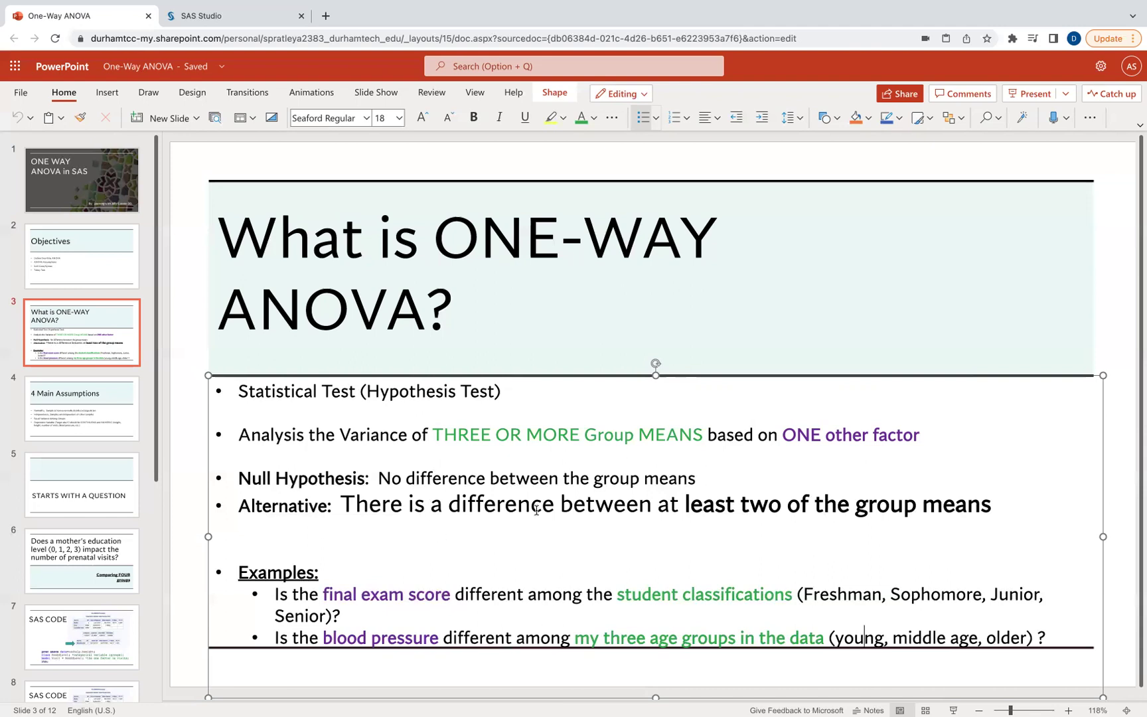
# Highlight 'at least two of the group means' and the final exam score example on slide 3.
pyautogui.moveTo(684, 504); pyautogui.dragTo(999, 503)
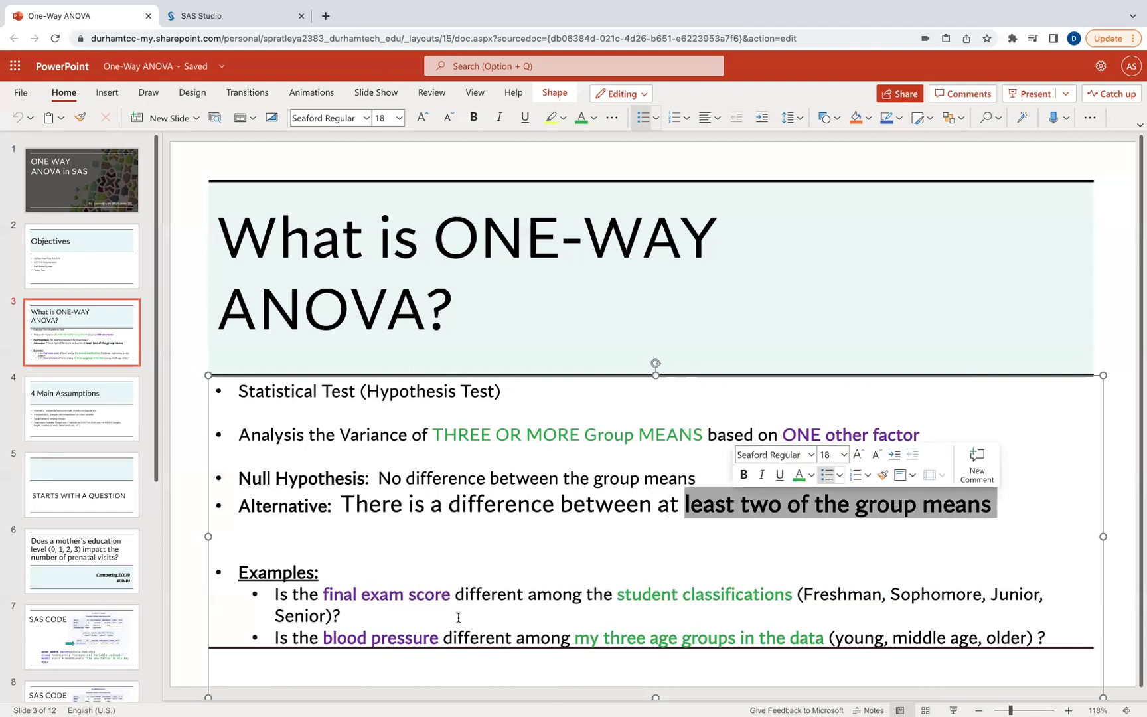
pyautogui.press('super+b')
pyautogui.moveTo(274, 594); pyautogui.dragTo(369, 616)
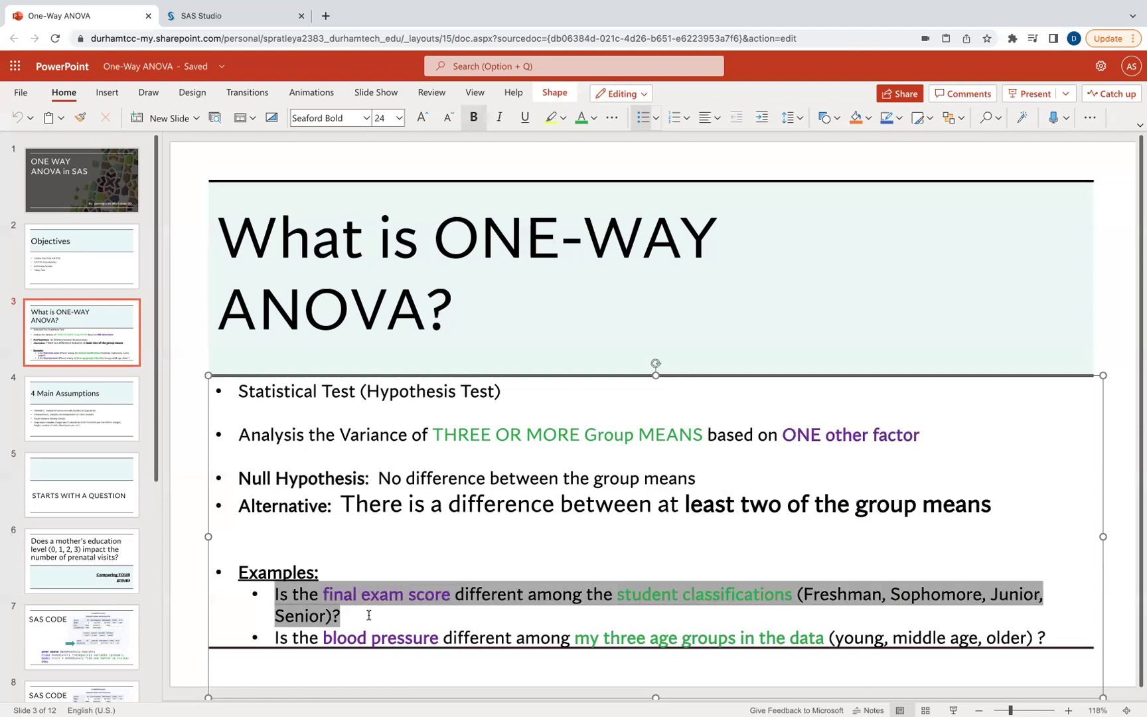
pyautogui.click(338, 556)
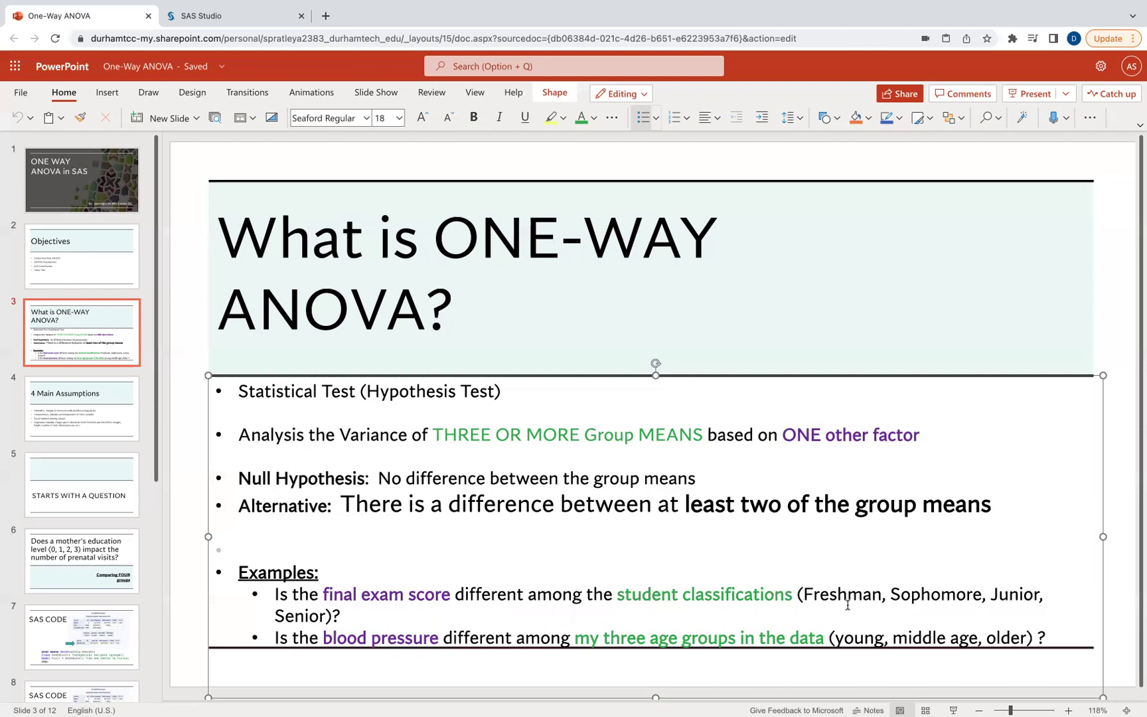
# Highlight the classes Freshman, Sophomore, Junior and Senior, then display slide 4, '4 Main Assumptions'.
pyautogui.moveTo(804, 594); pyautogui.dragTo(880, 594)
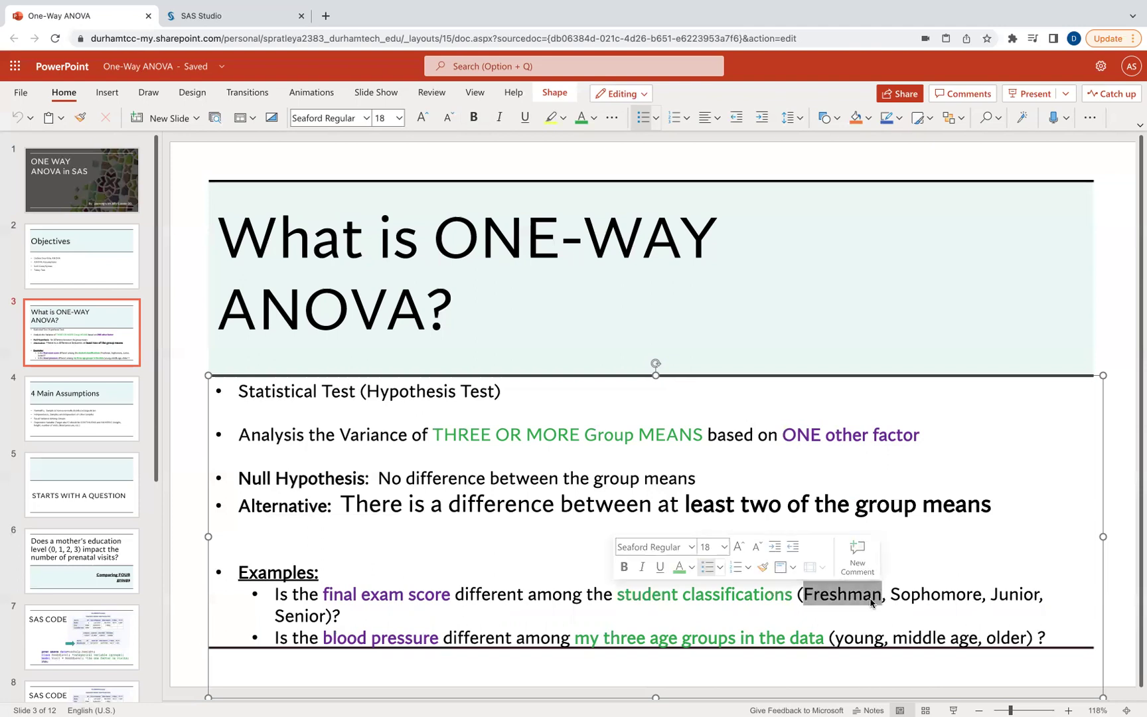
pyautogui.moveTo(993, 594); pyautogui.dragTo(1052, 597)
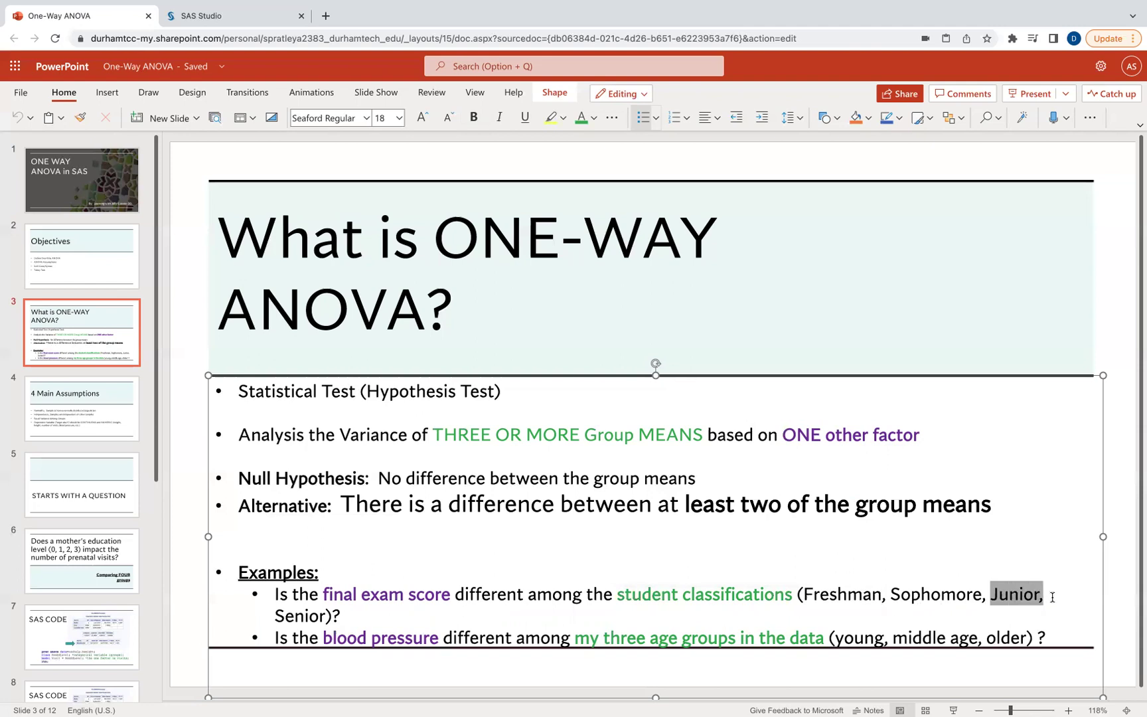
pyautogui.click(847, 595)
pyautogui.moveTo(803, 595); pyautogui.dragTo(1010, 602)
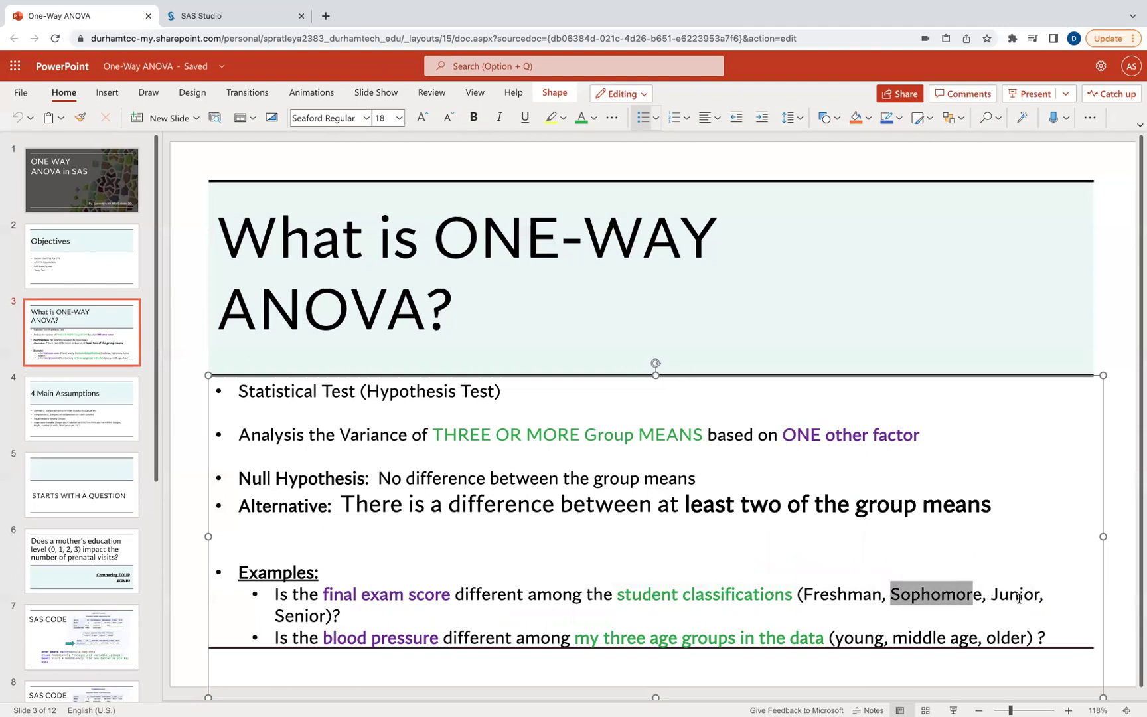
pyautogui.doubleClick(1016, 595)
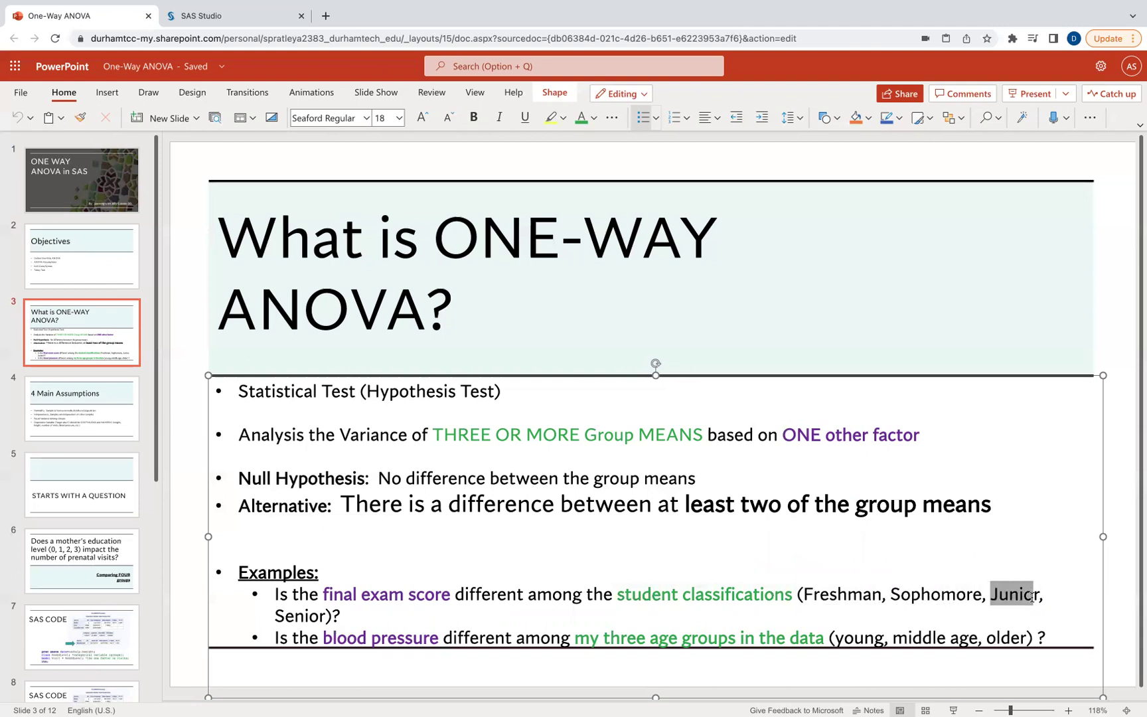
pyautogui.click(287, 616)
pyautogui.moveTo(273, 616); pyautogui.dragTo(340, 616)
pyautogui.moveTo(803, 597); pyautogui.dragTo(871, 597)
pyautogui.click(820, 607)
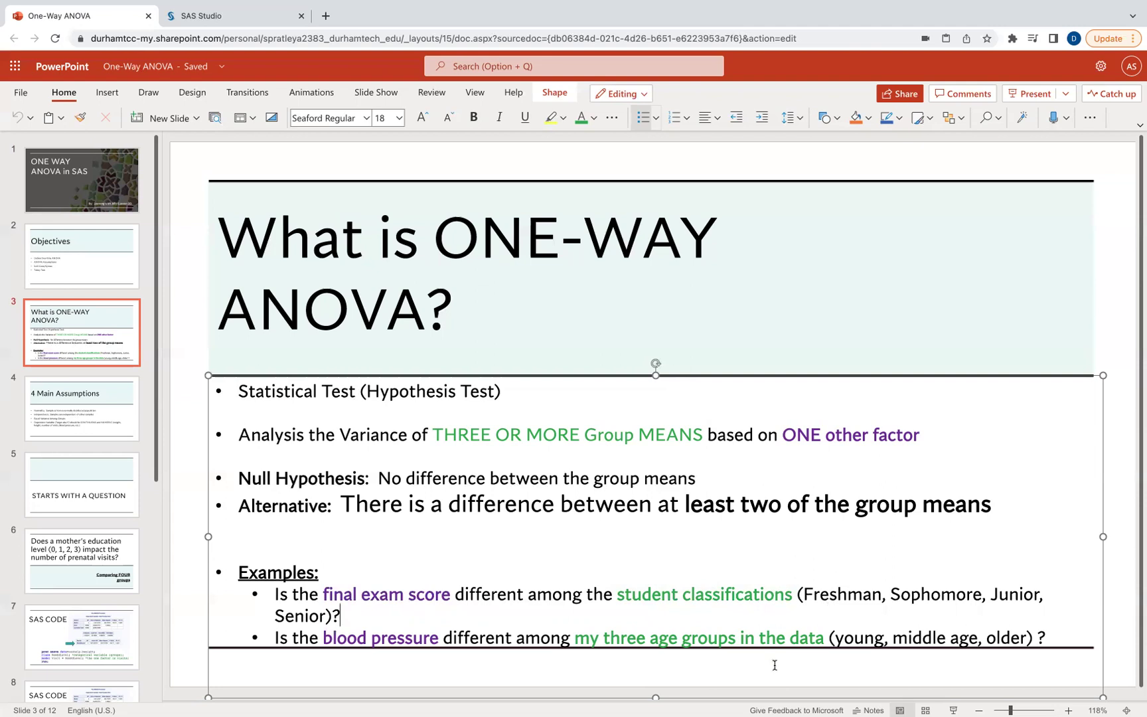
pyautogui.click(86, 406)
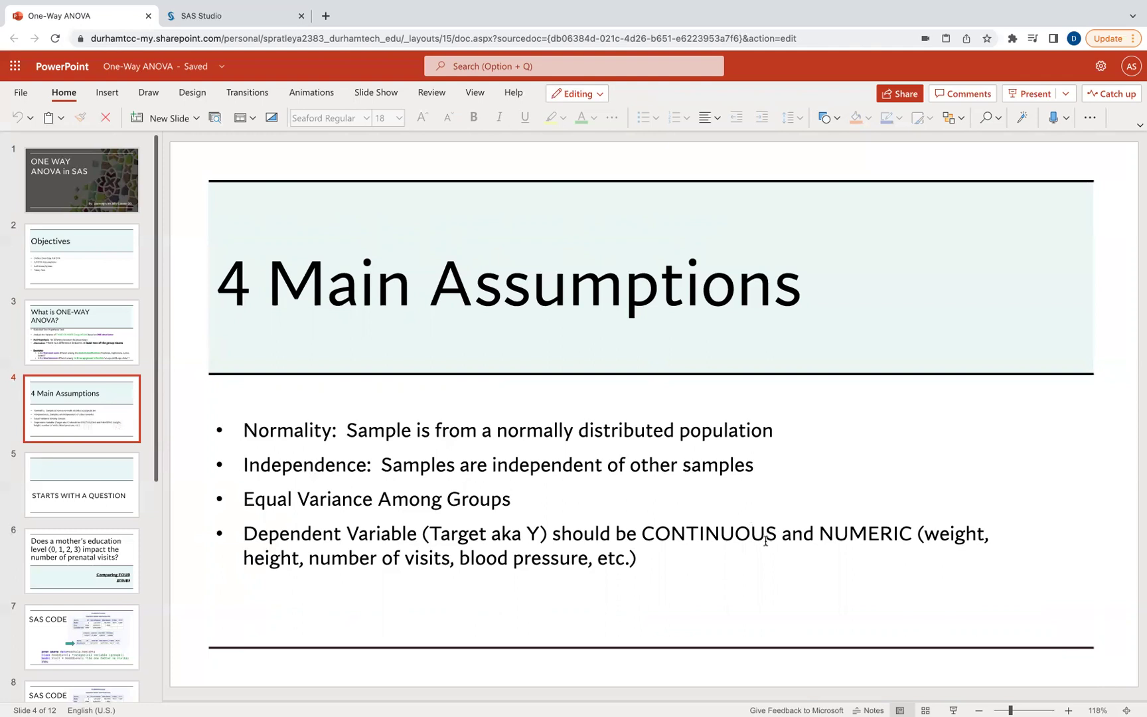
pyautogui.press('Up')
pyautogui.click(799, 448)
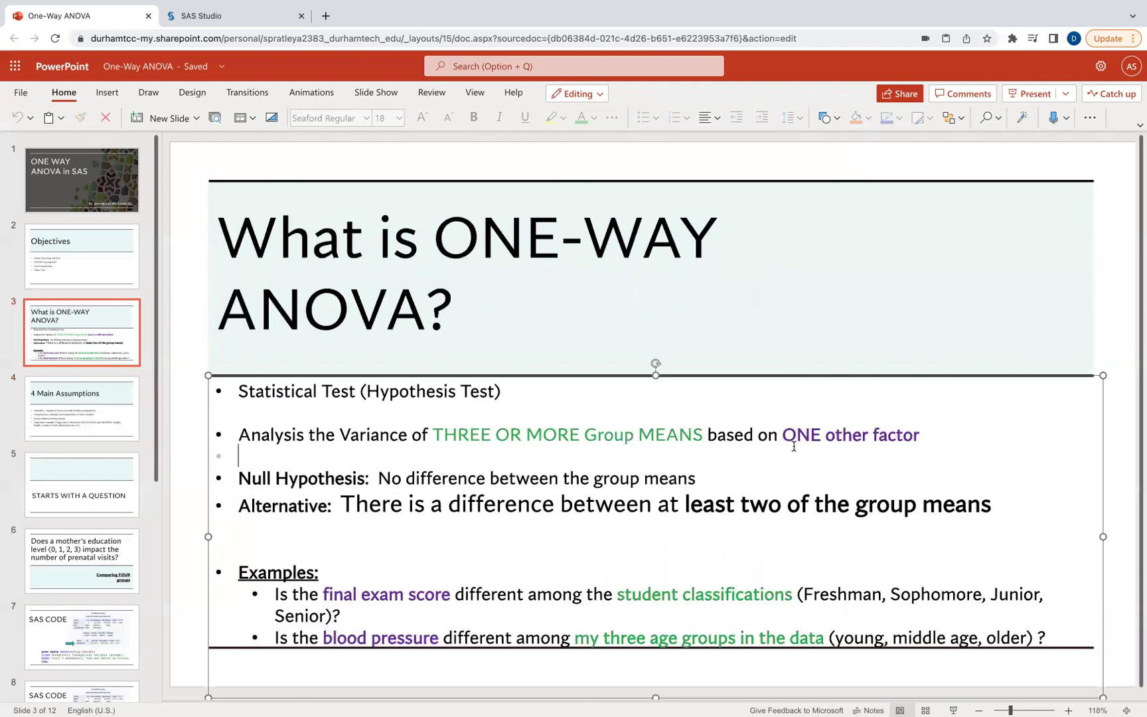
pyautogui.moveTo(783, 434); pyautogui.dragTo(920, 444)
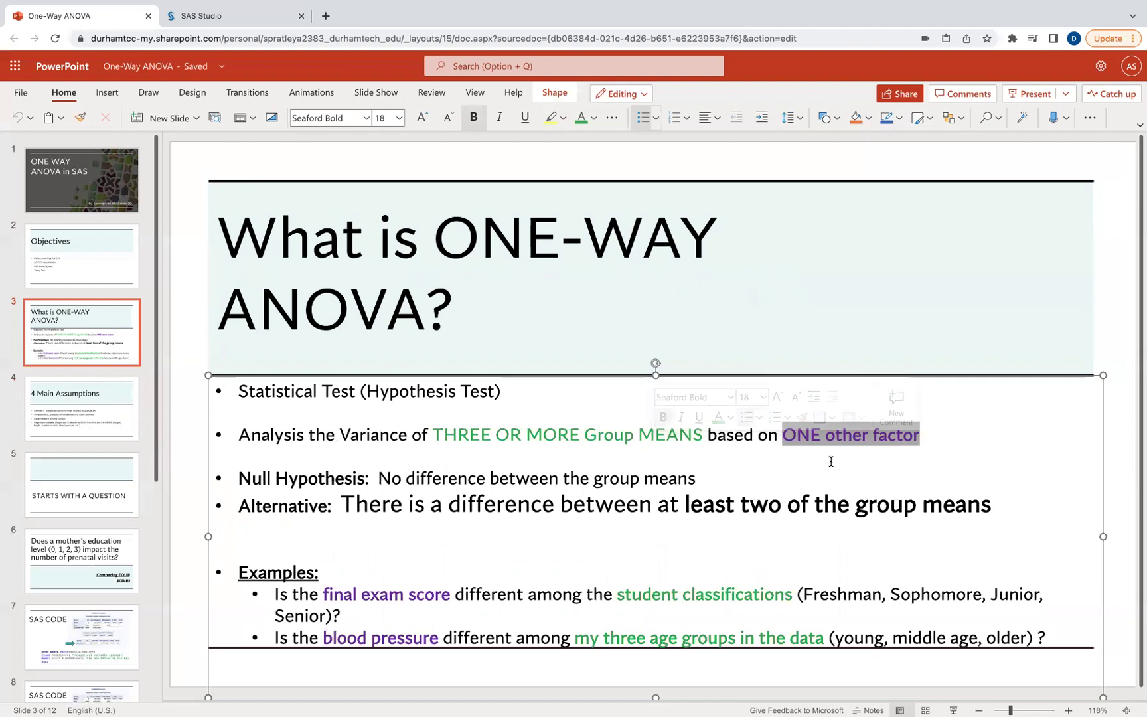
pyautogui.click(73, 443)
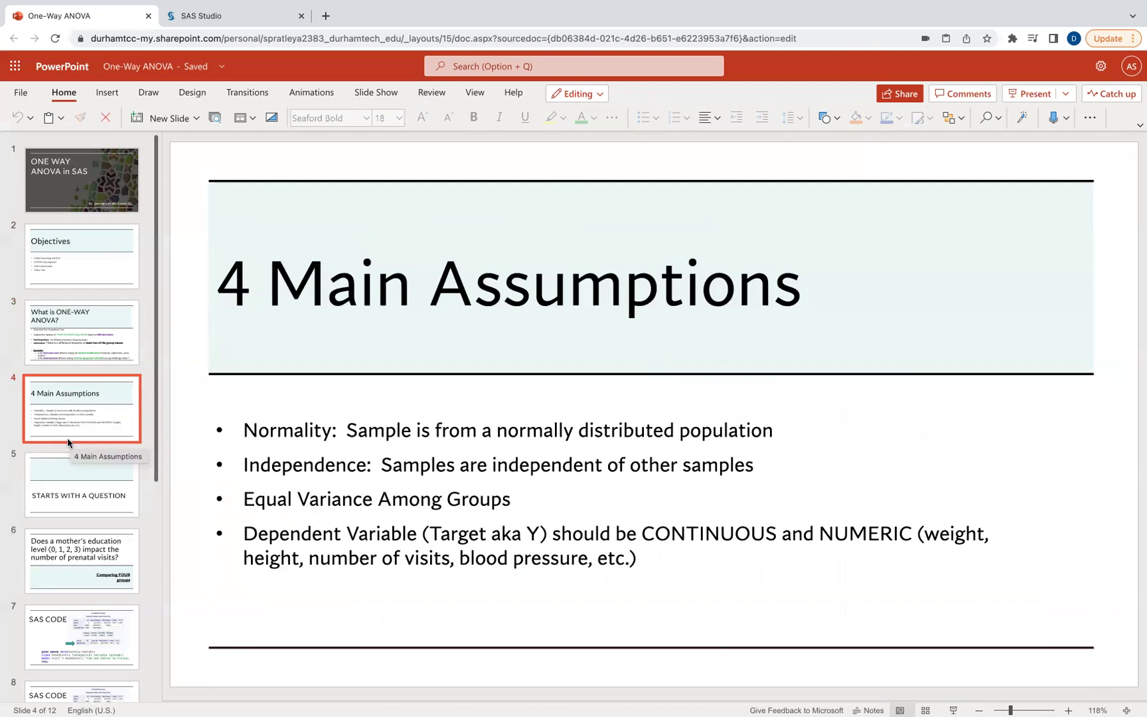
# Display slide 5, 'STARTS WITH A QUESTION'.
pyautogui.click(61, 494)
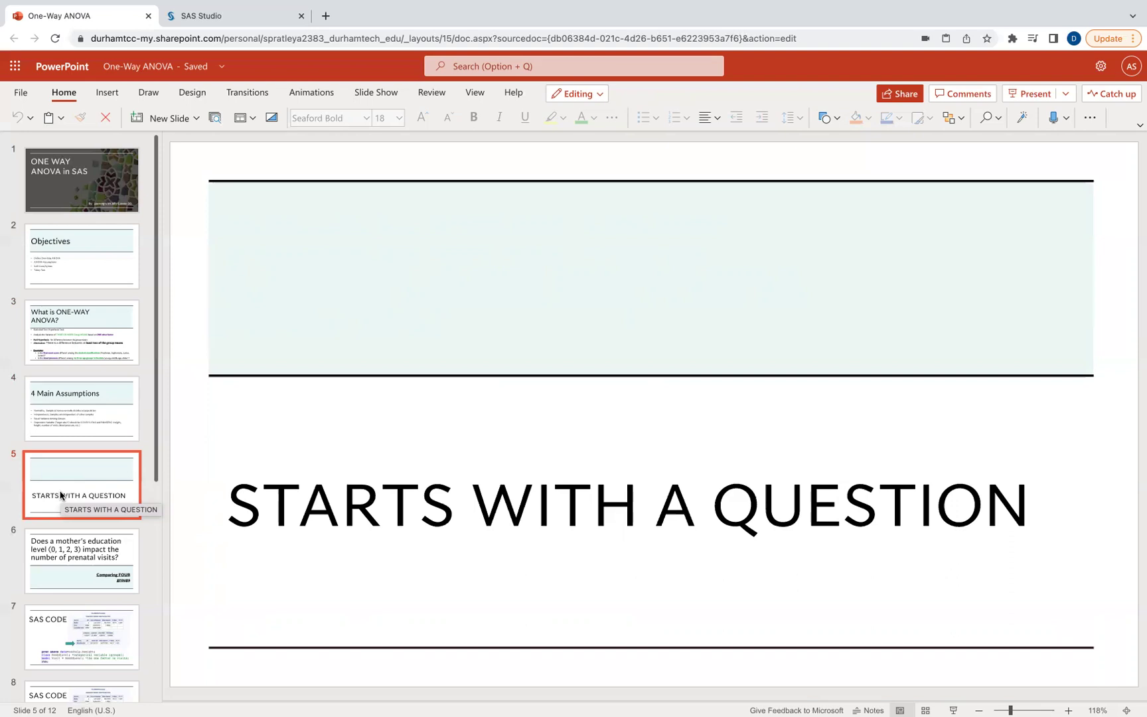
# Return to slide 3, 'What is ONE-WAY ANOVA?', with its definition and examples.
pyautogui.click(67, 346)
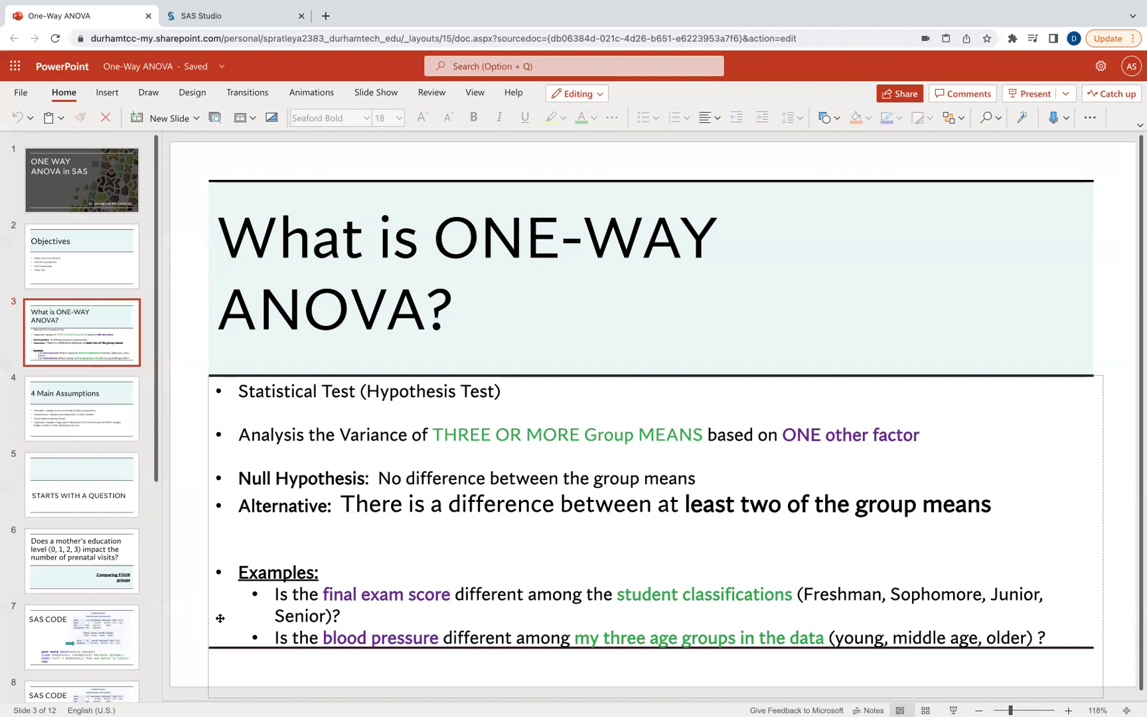
# Pass through slide 5 to slide 6, the mother's education level and prenatal visits question.
pyautogui.click(60, 489)
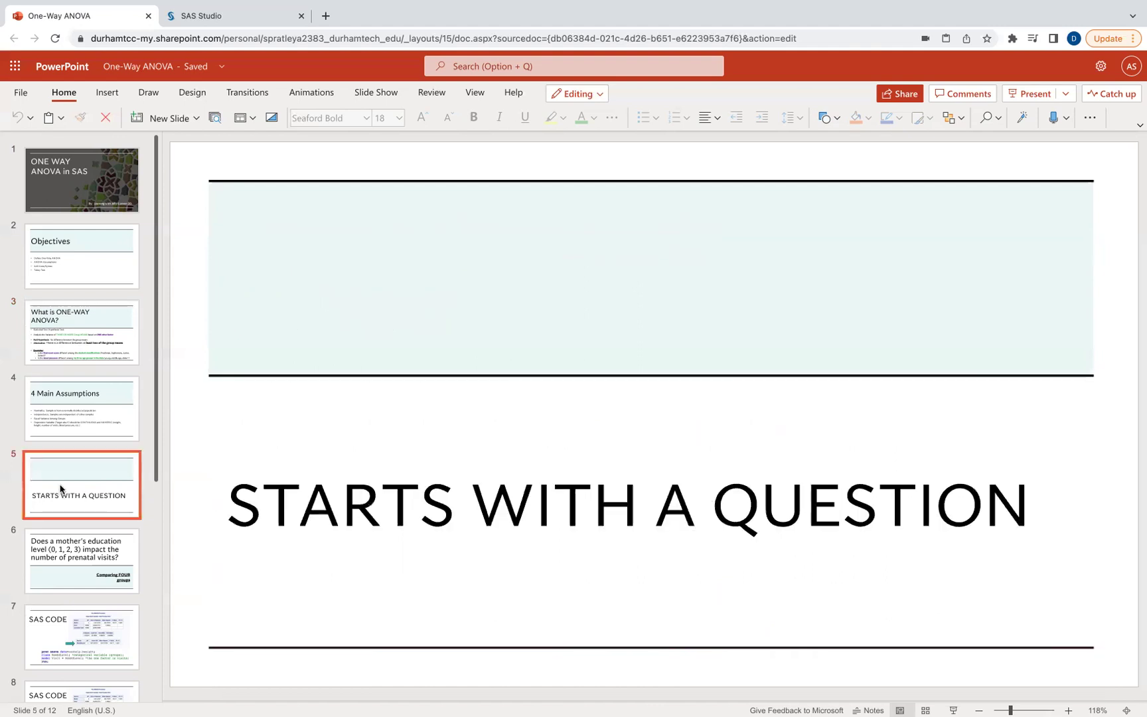
pyautogui.click(77, 563)
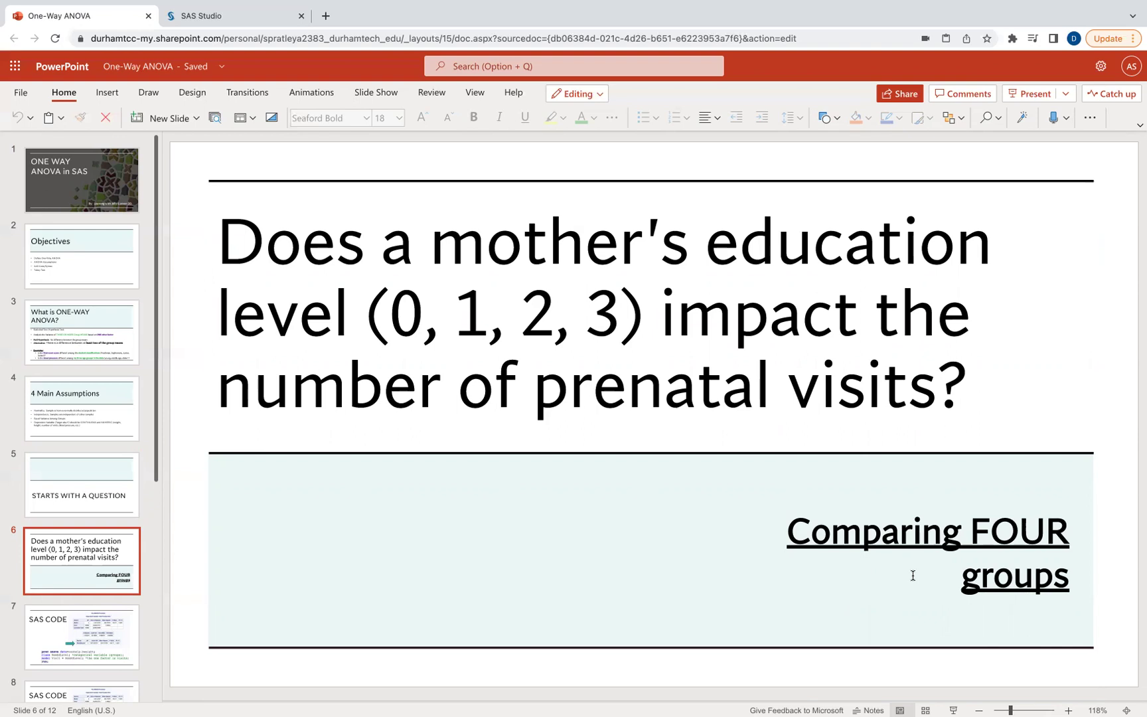
# Highlight an education level in slide 6's title, view SAS CODE, then show SAS Studio's empty Program 1.
pyautogui.moveTo(456, 313); pyautogui.dragTo(545, 325)
pyautogui.click(618, 311)
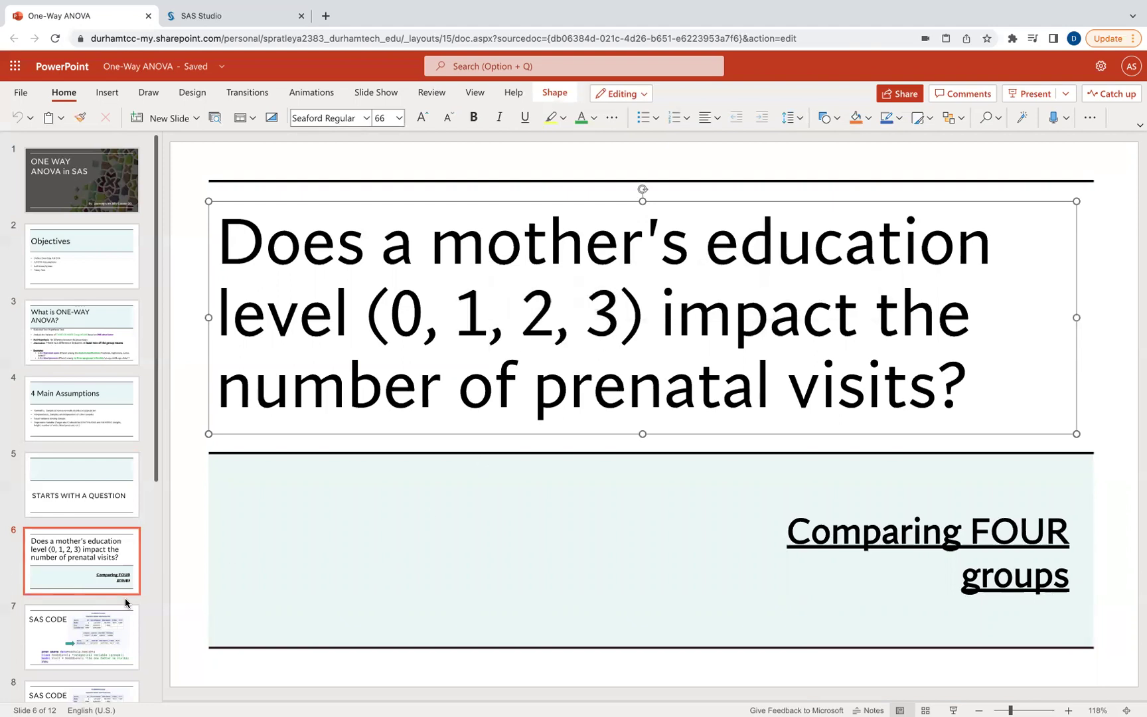
pyautogui.click(111, 630)
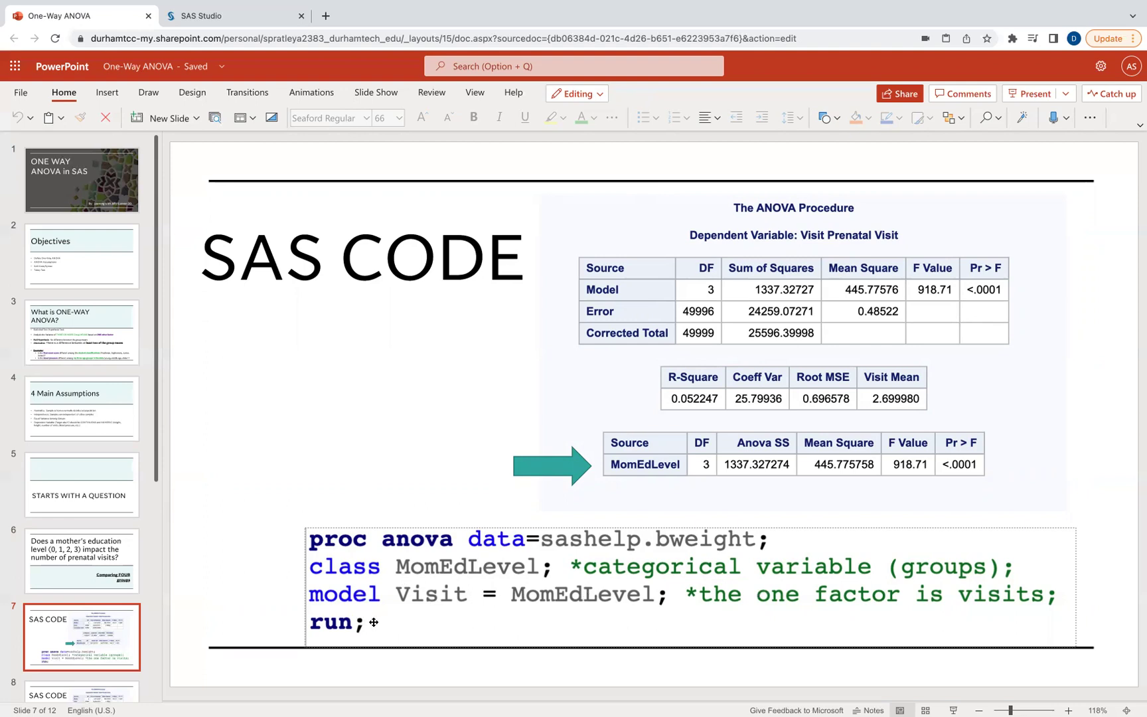
pyautogui.click(261, 19)
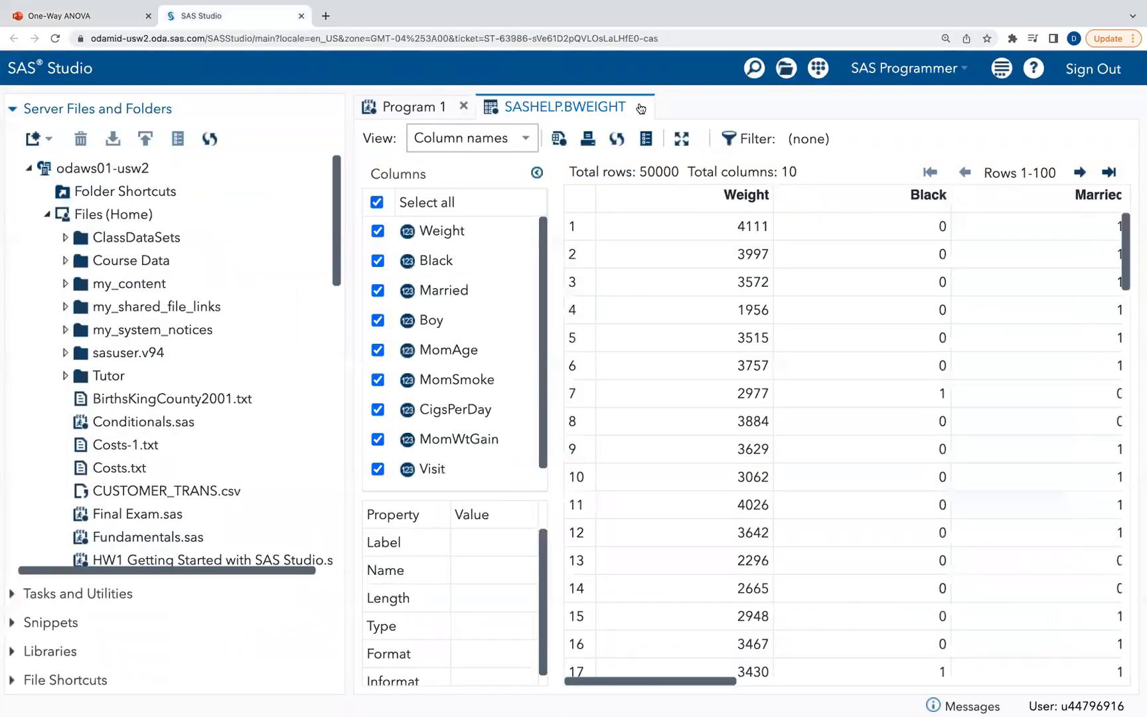
pyautogui.click(410, 108)
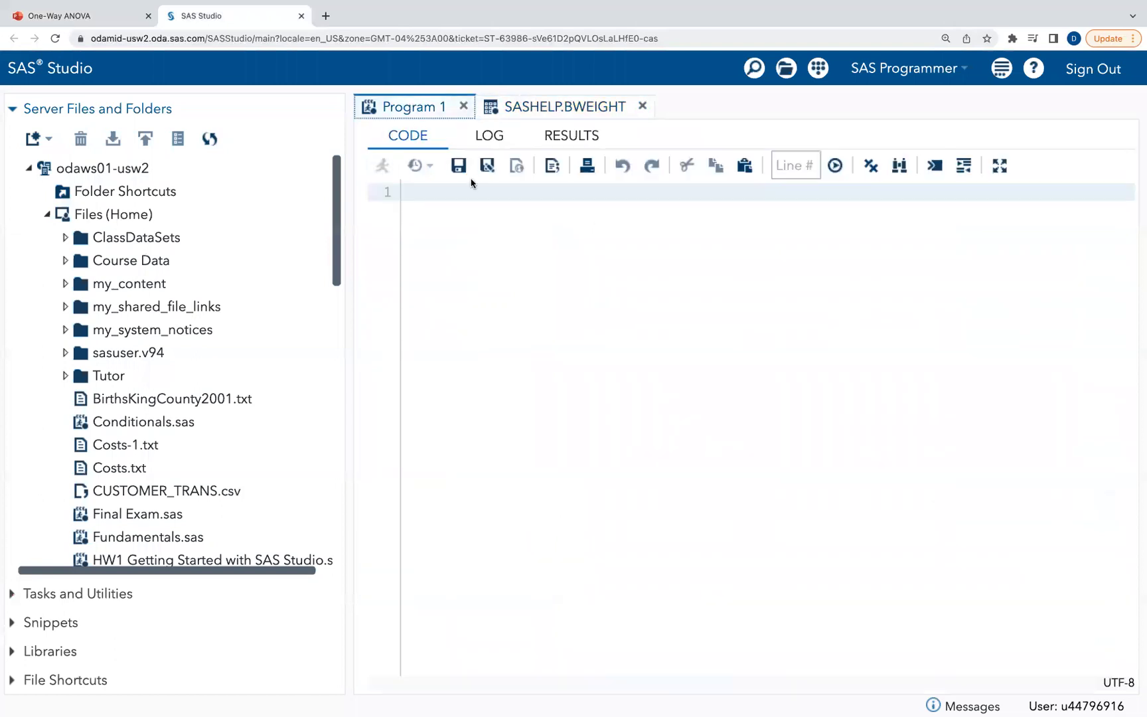
# Close the SASHELP.BWEIGHT tab, collapse the odaws01-usw2 tree, and expand Libraries.
pyautogui.click(12, 112)
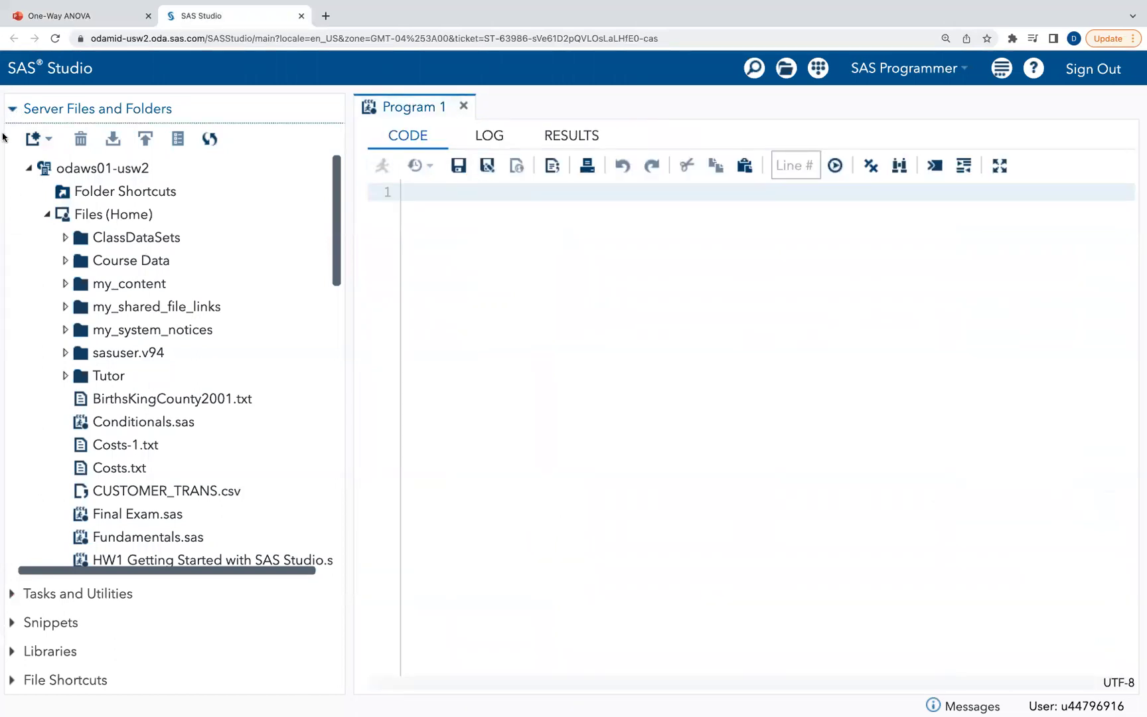
pyautogui.click(28, 169)
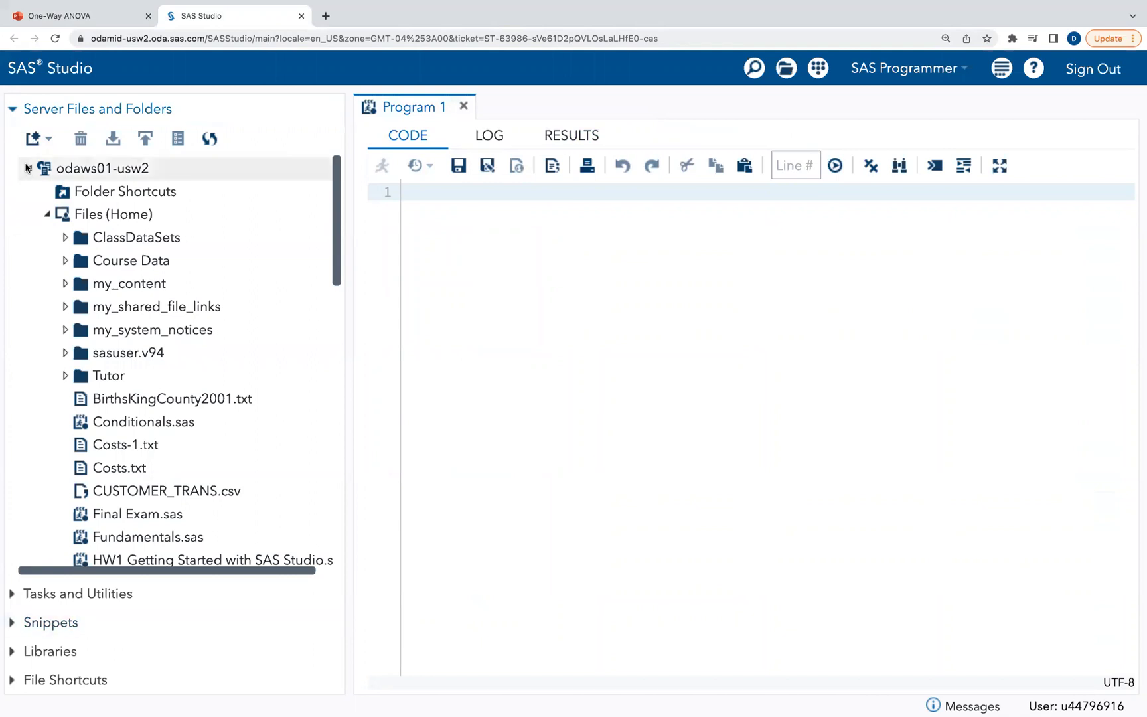
pyautogui.click(11, 652)
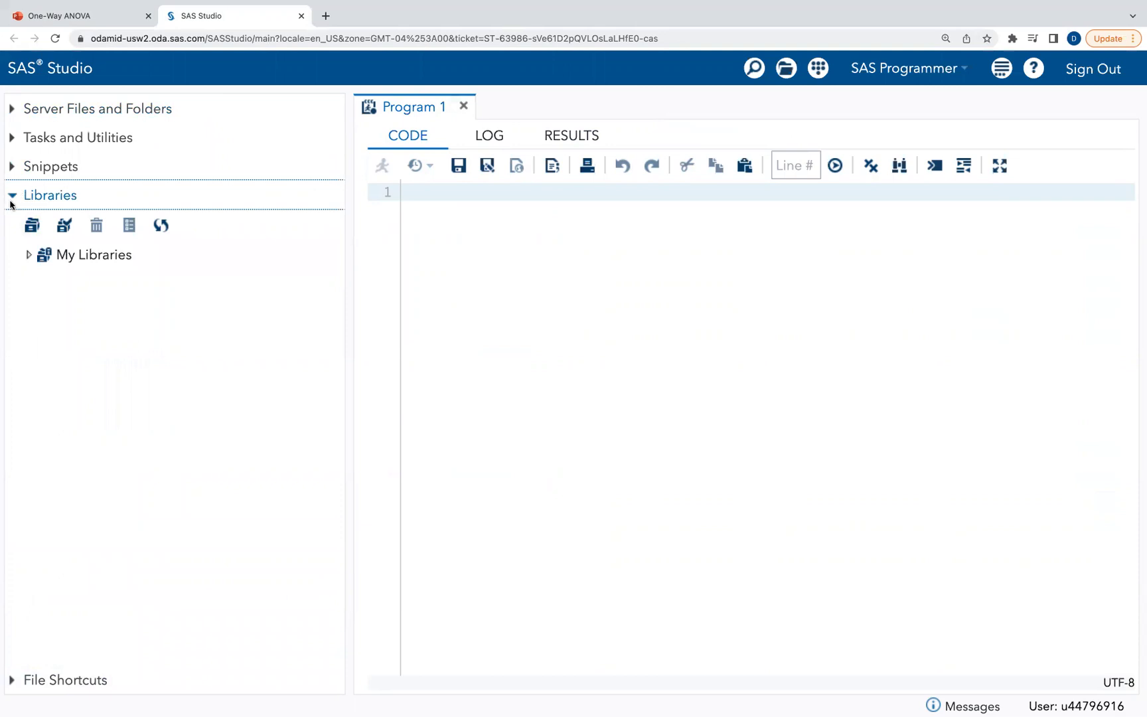
# Expand My Libraries > SASHELP, list BWEIGHT's columns, and open the BWEIGHT table.
pyautogui.click(29, 254)
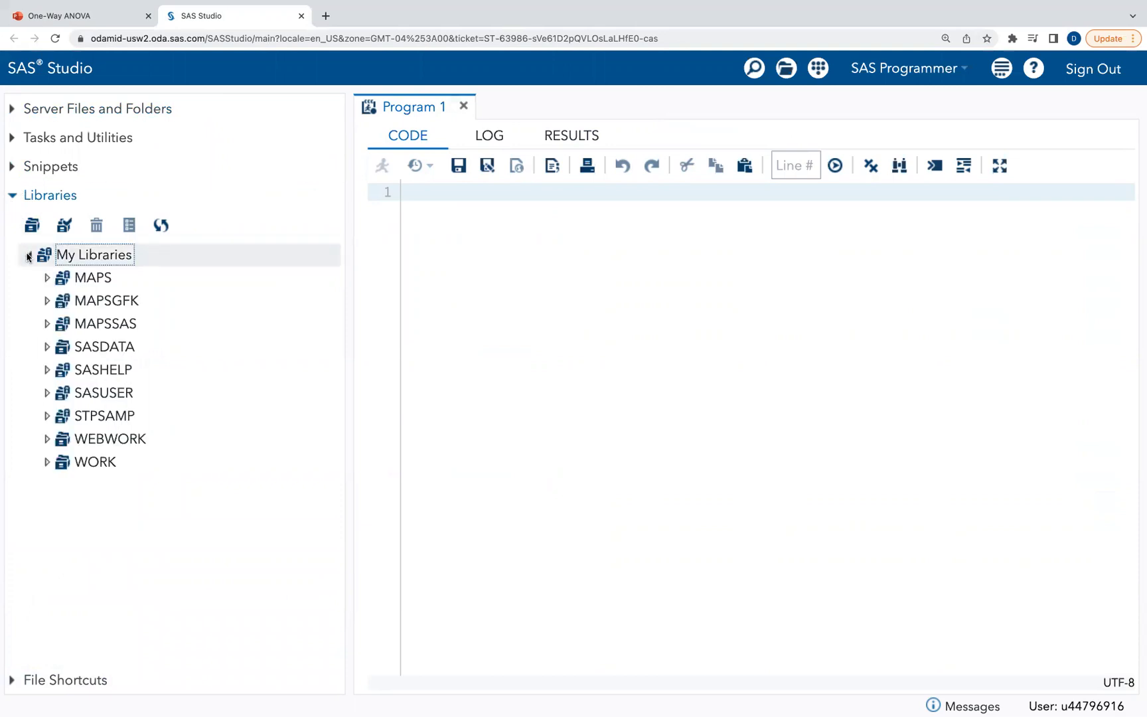
pyautogui.click(47, 370)
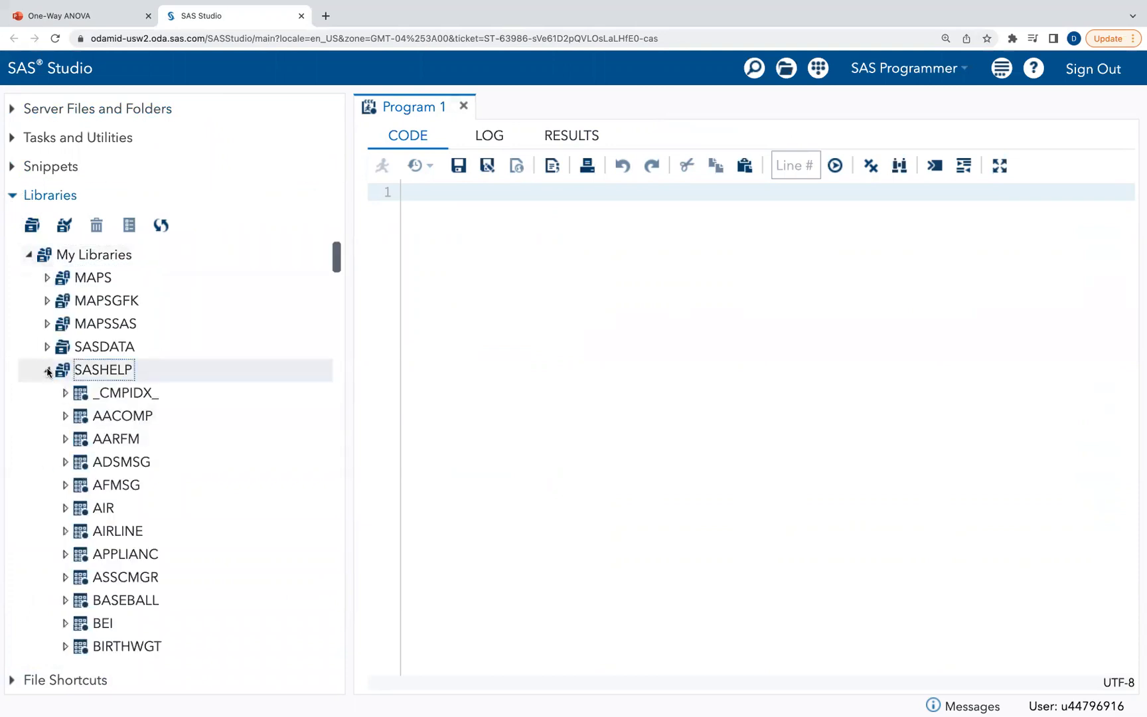
pyautogui.scroll(-10, 113, 400)
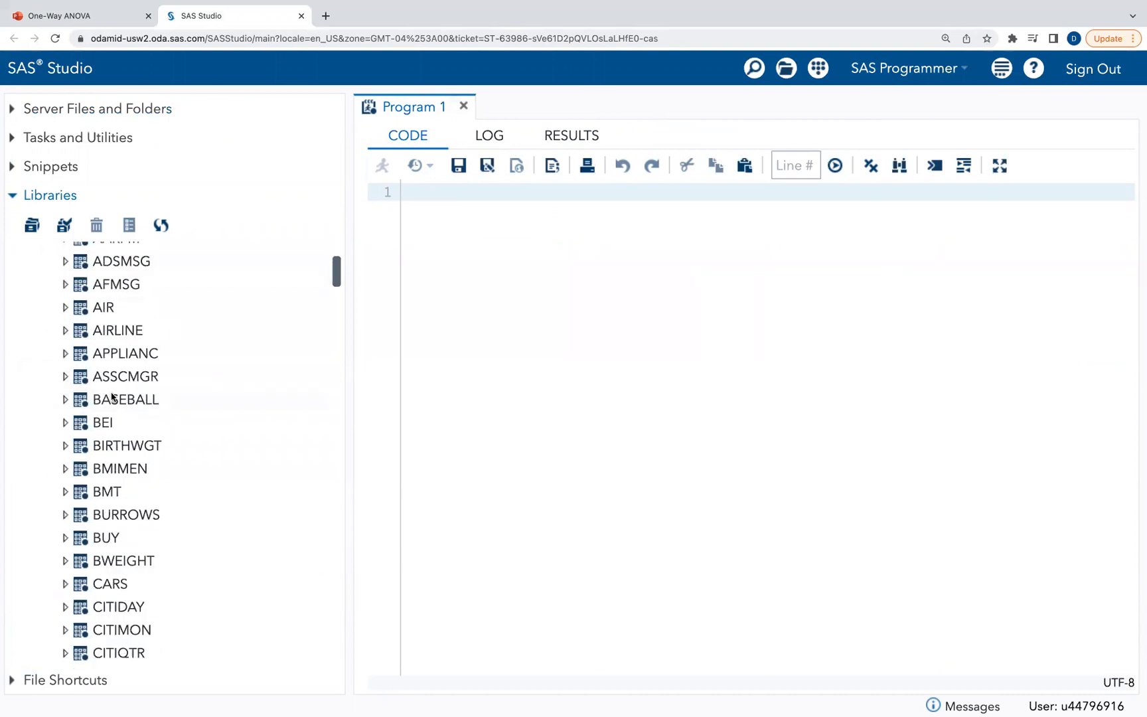
pyautogui.scroll(-5, 106, 402)
pyautogui.scroll(10, 106, 402)
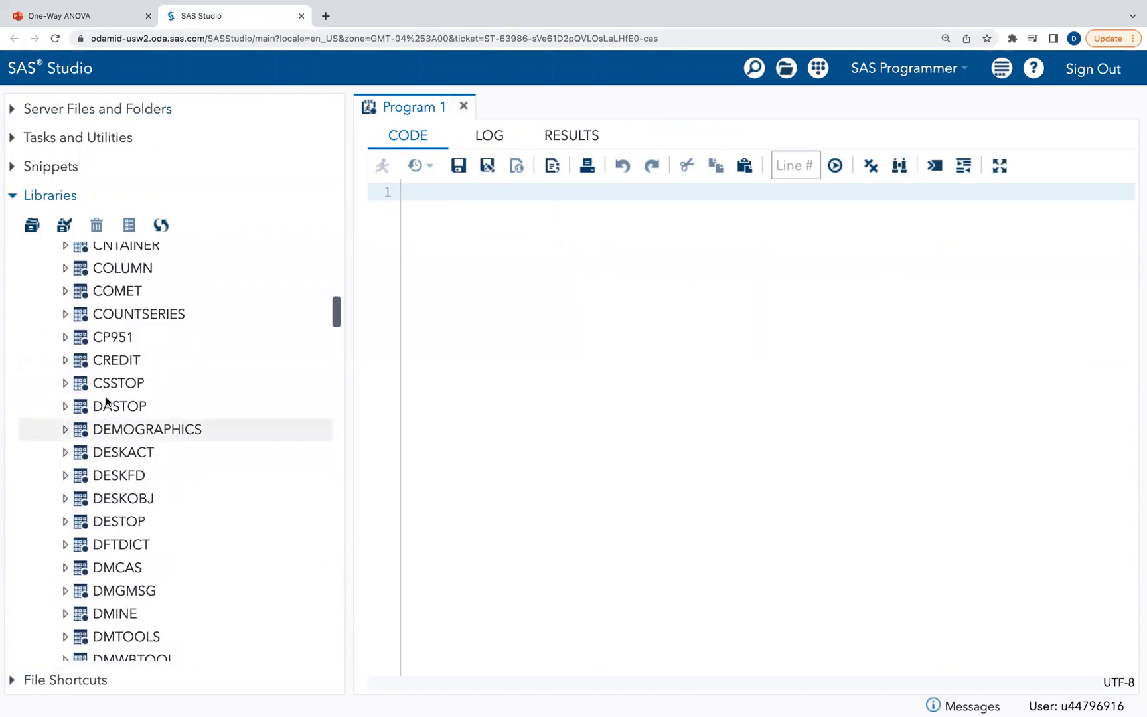
pyautogui.scroll(5, 106, 401)
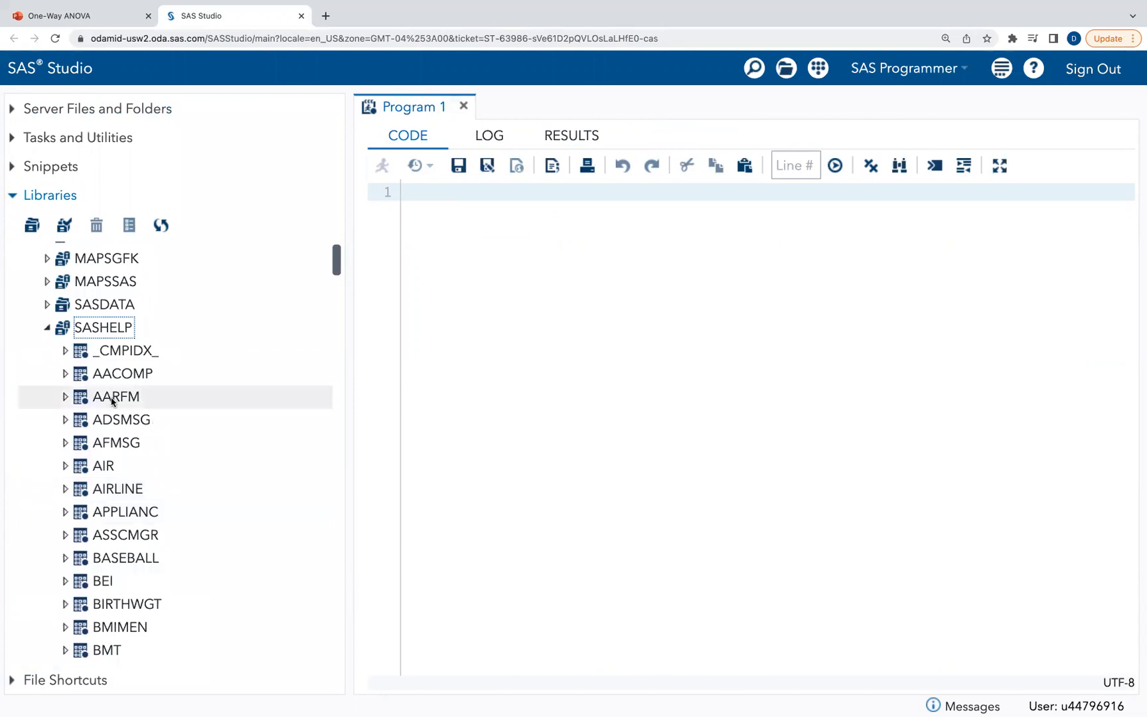
pyautogui.scroll(-5, 106, 401)
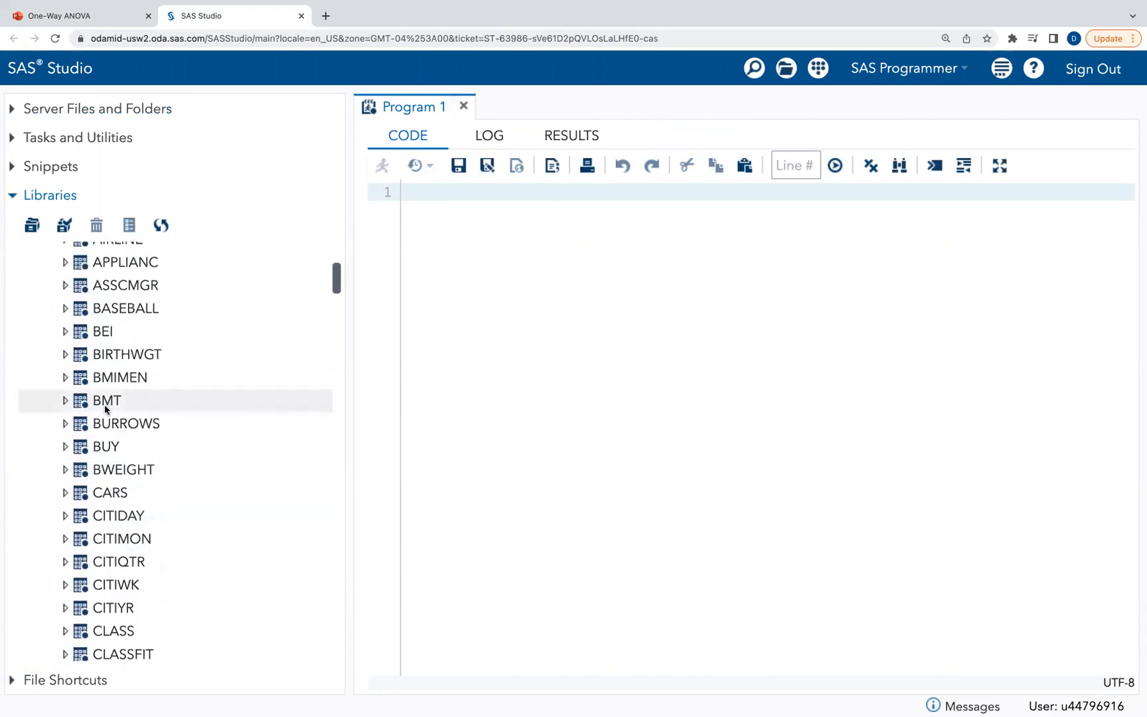
pyautogui.scroll(-3, 104, 405)
pyautogui.click(65, 378)
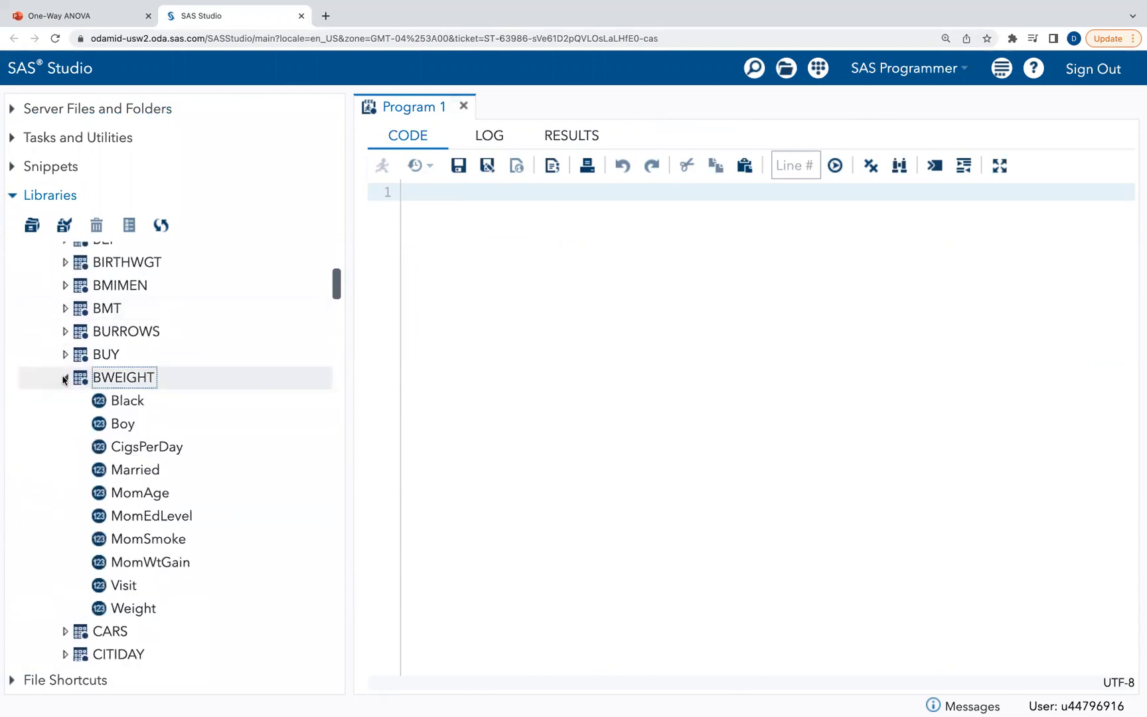
pyautogui.scroll(-3, 65, 389)
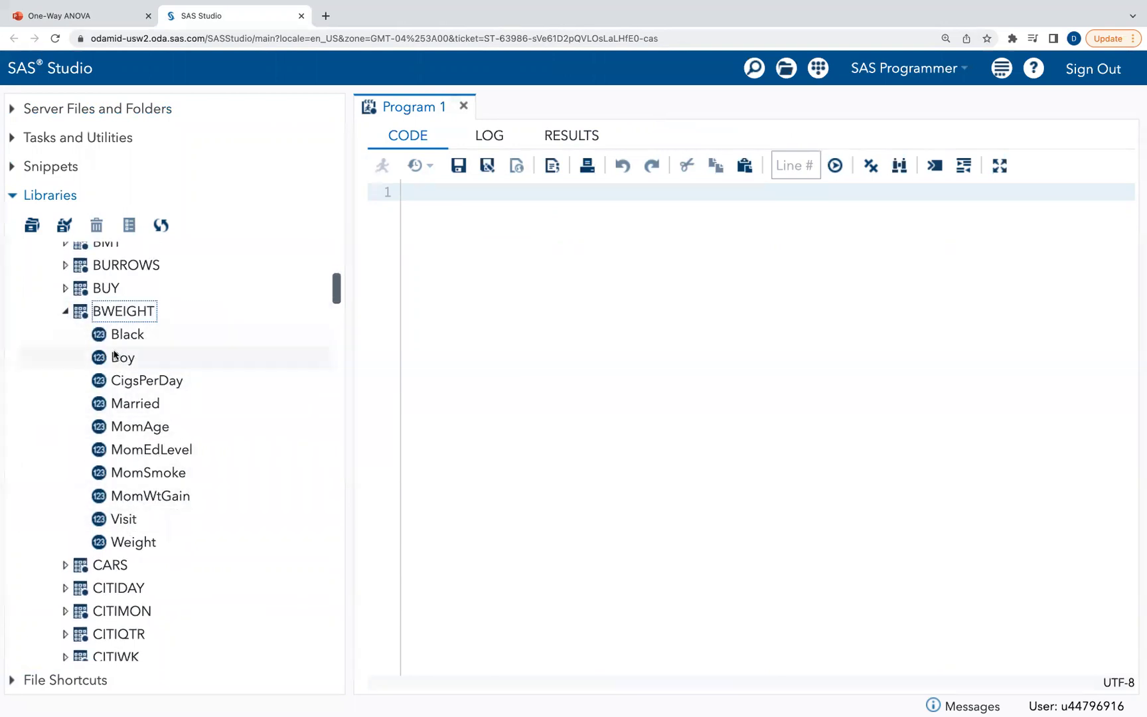
pyautogui.doubleClick(122, 312)
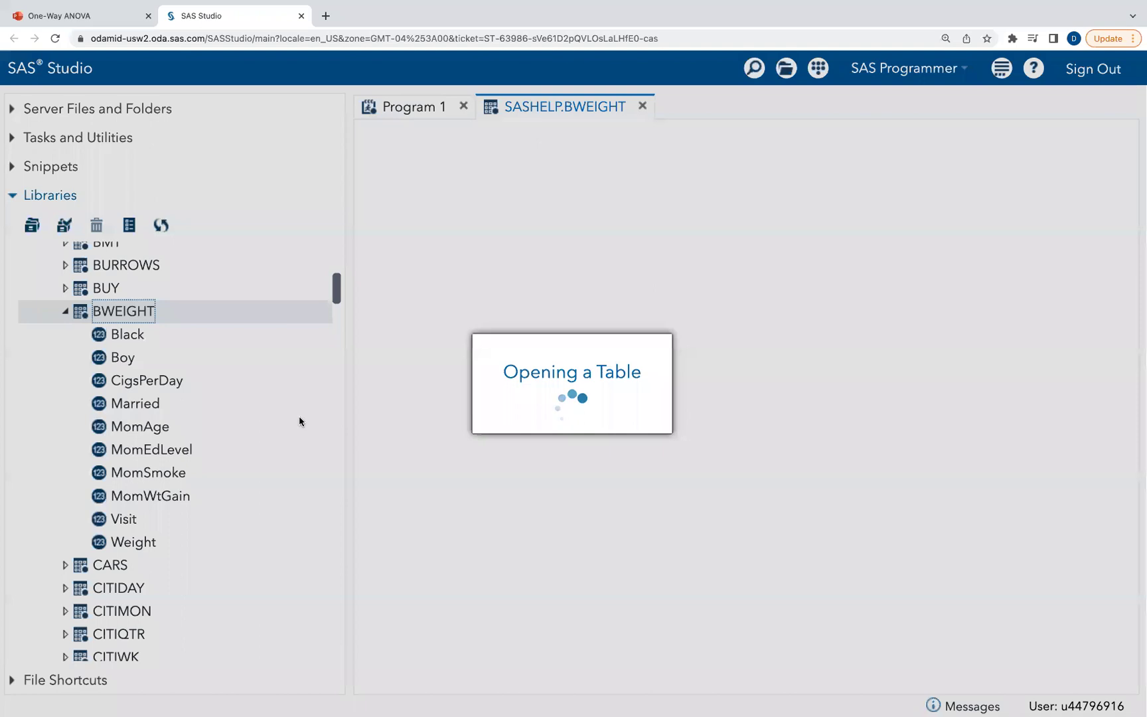